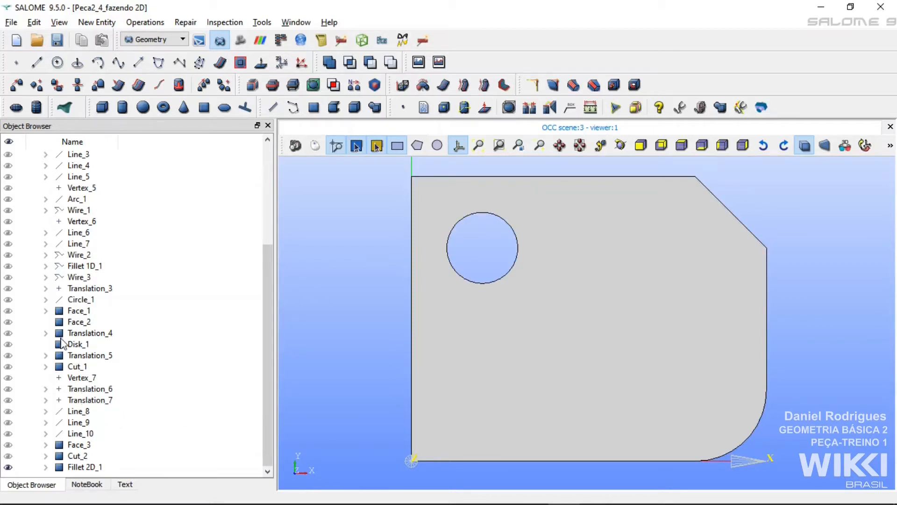
# Display the hole's centre point, Translation_3, and create a translated copy of it with Dx -20 and Dy -20.
pyautogui.click(11, 289)
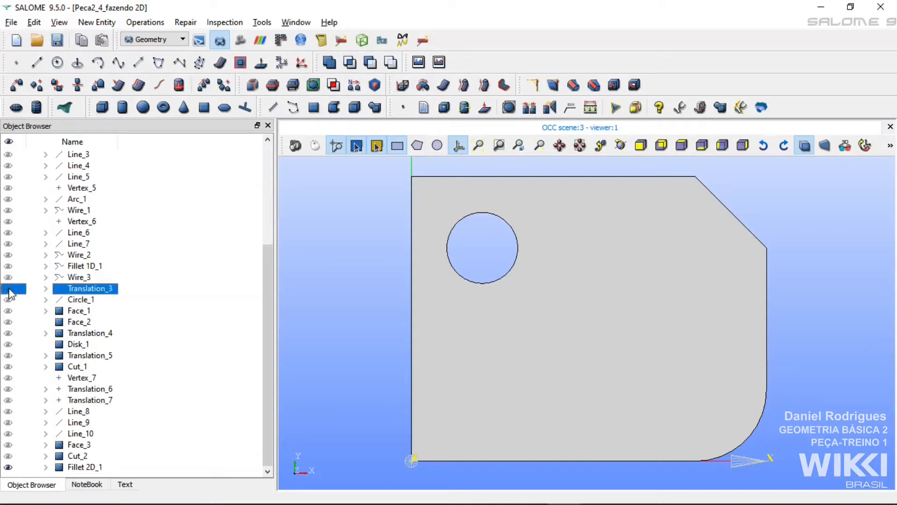
pyautogui.click(348, 244)
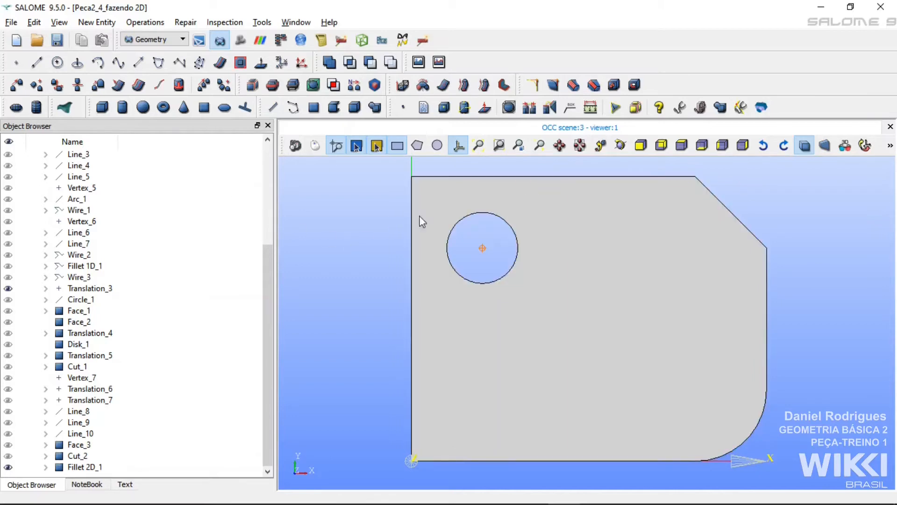
pyautogui.click(11, 87)
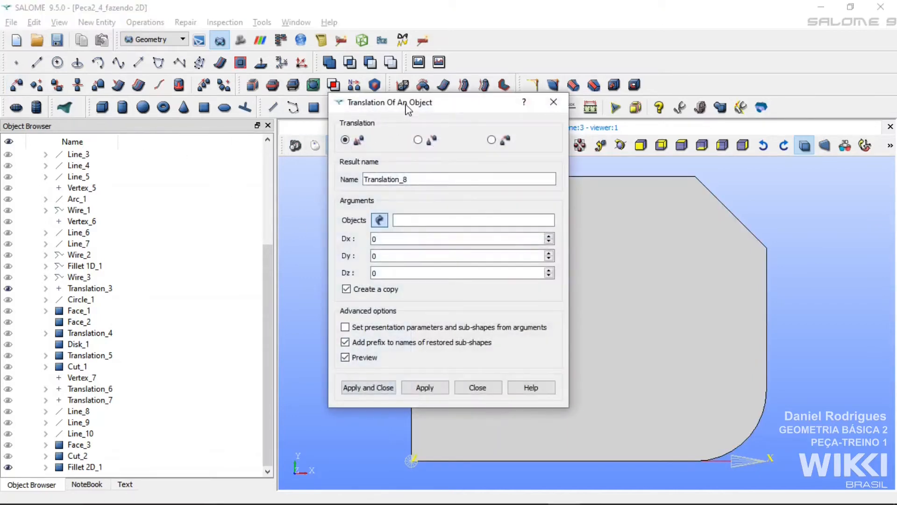
pyautogui.moveTo(410, 105); pyautogui.dragTo(261, 94)
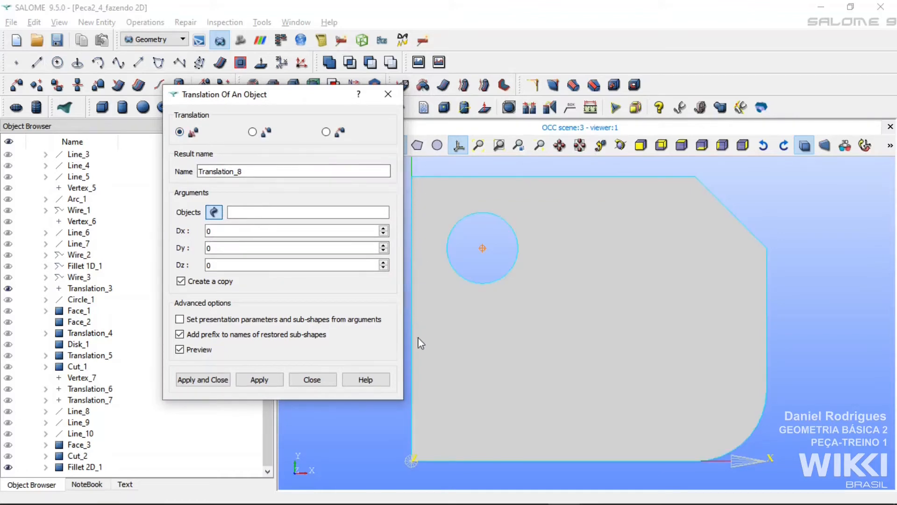
pyautogui.click(483, 248)
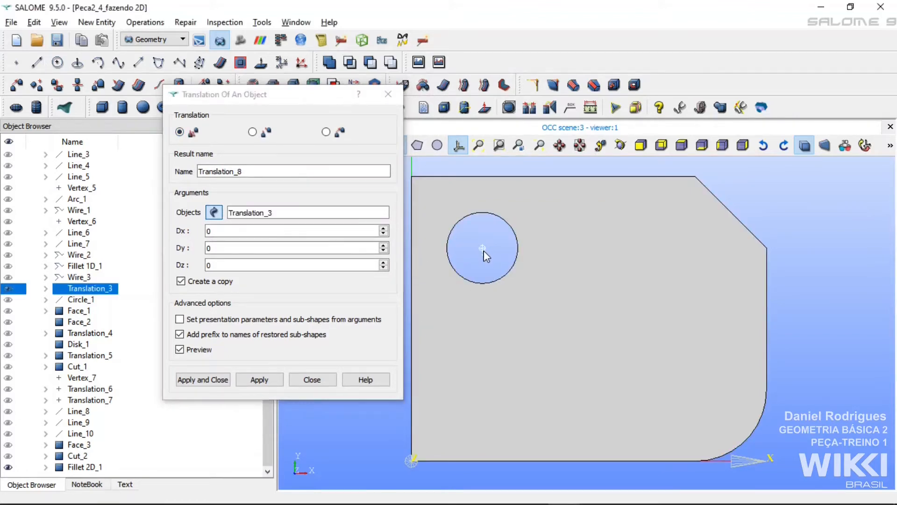
pyautogui.click(232, 230)
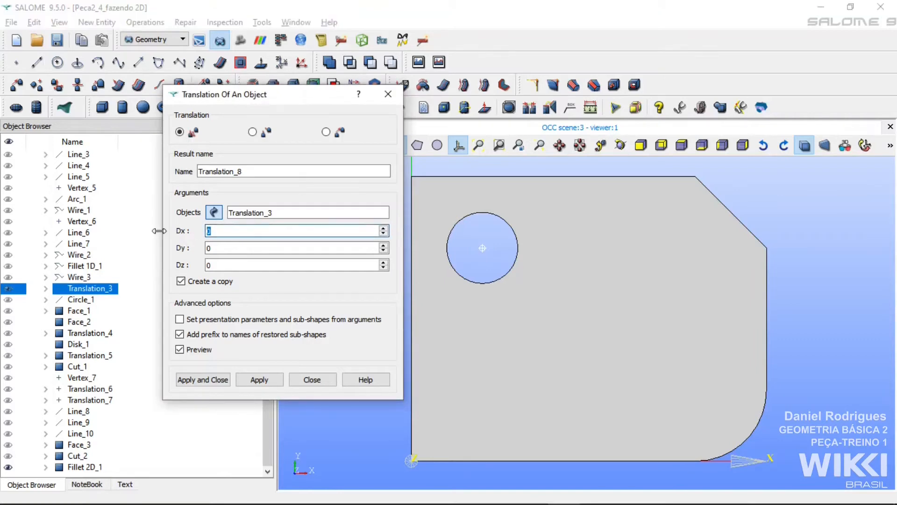
pyautogui.press('BackSpace')
pyautogui.write('-20')
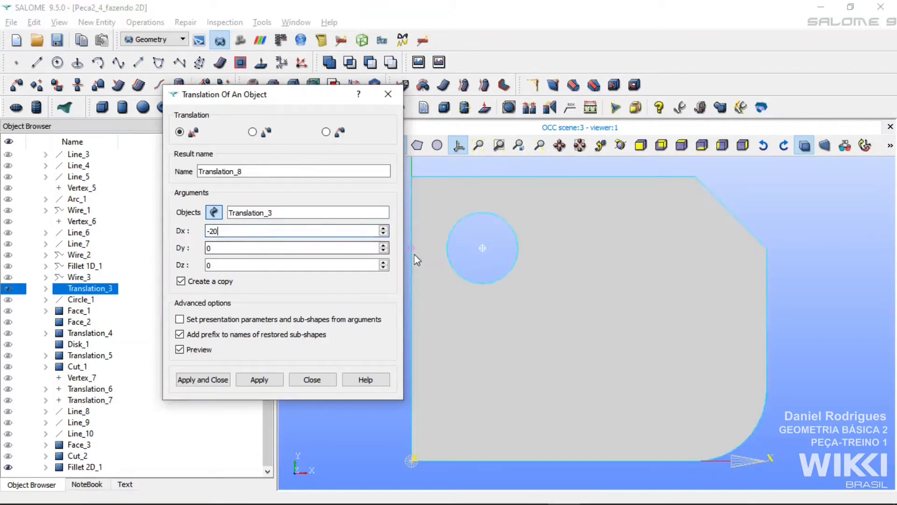
pyautogui.press('Tab')
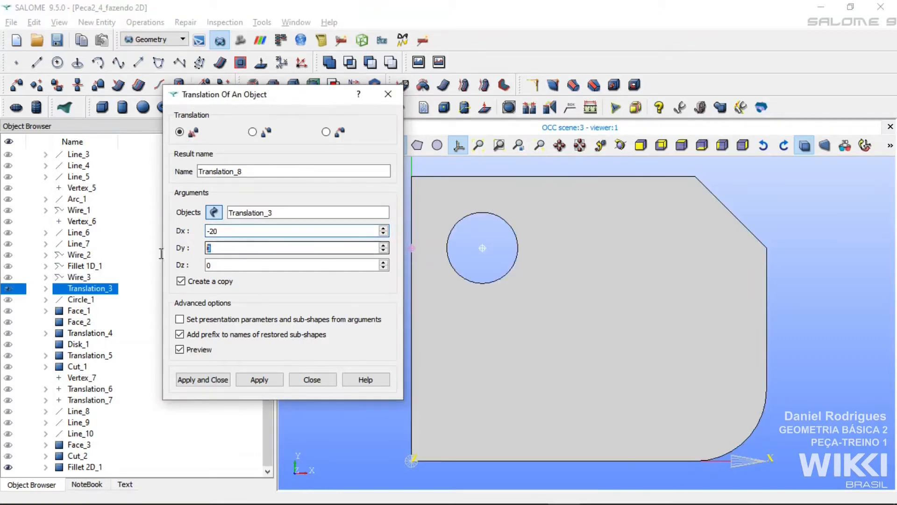
pyautogui.write('-20')
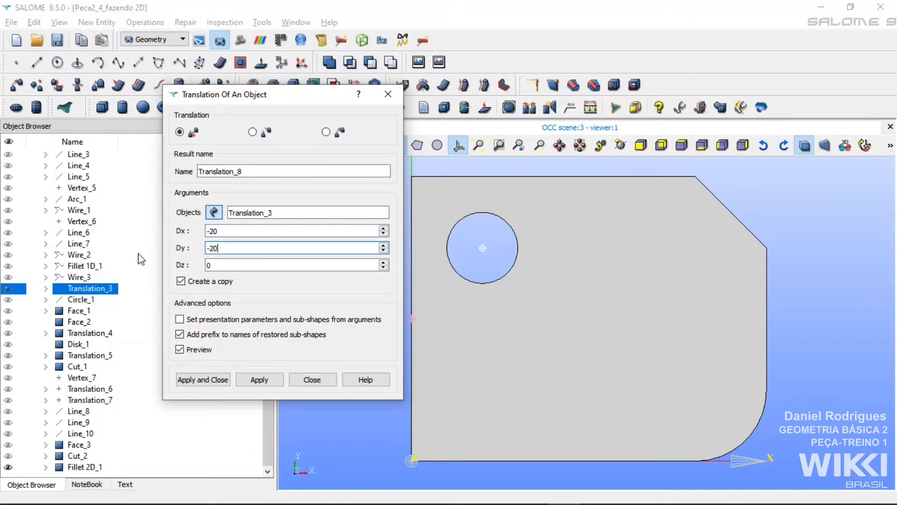
pyautogui.click(260, 381)
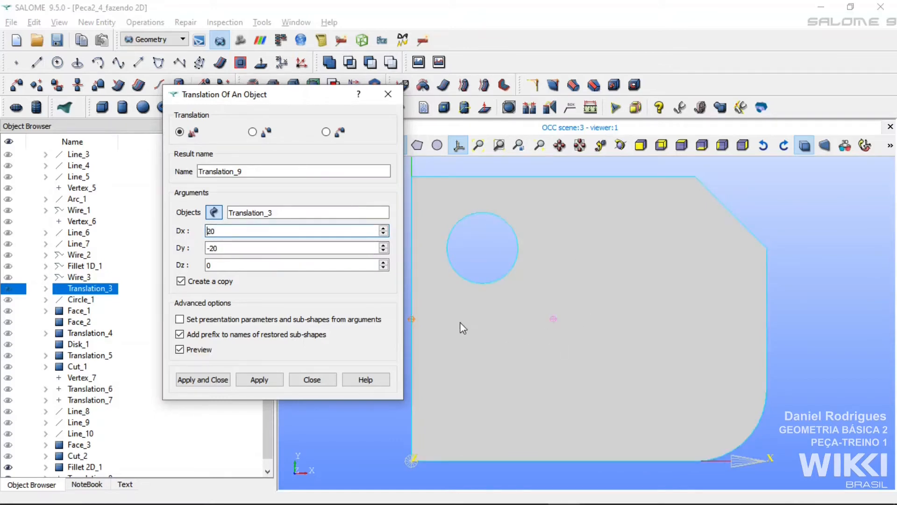
# Create two more translated copies of the hole's centre point, one with Dx 20 and Dy -20, the other with Dx 20 and Dy 20.
pyautogui.click(259, 382)
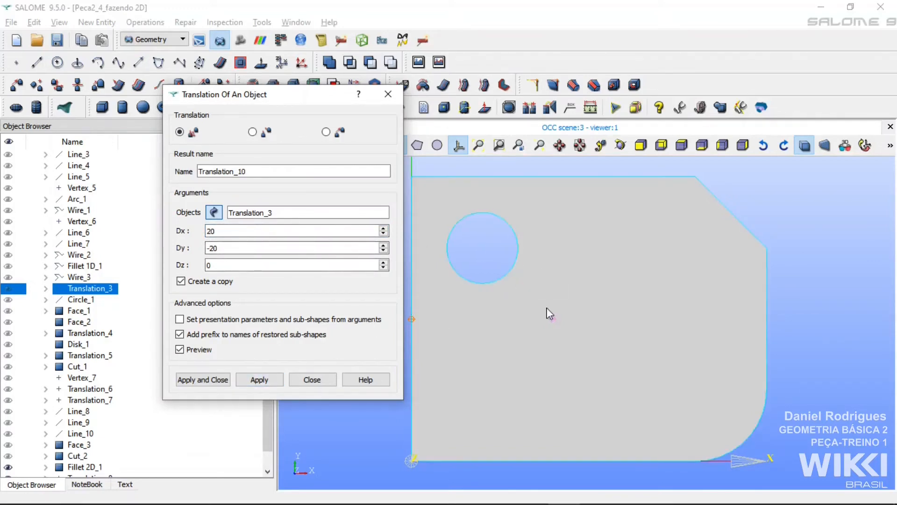
pyautogui.click(211, 248)
pyautogui.press('BackSpace')
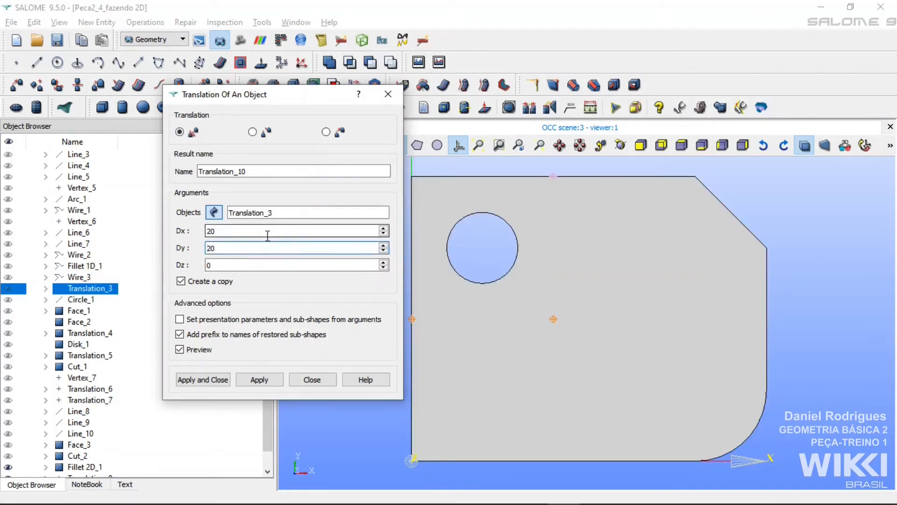
pyautogui.click(205, 379)
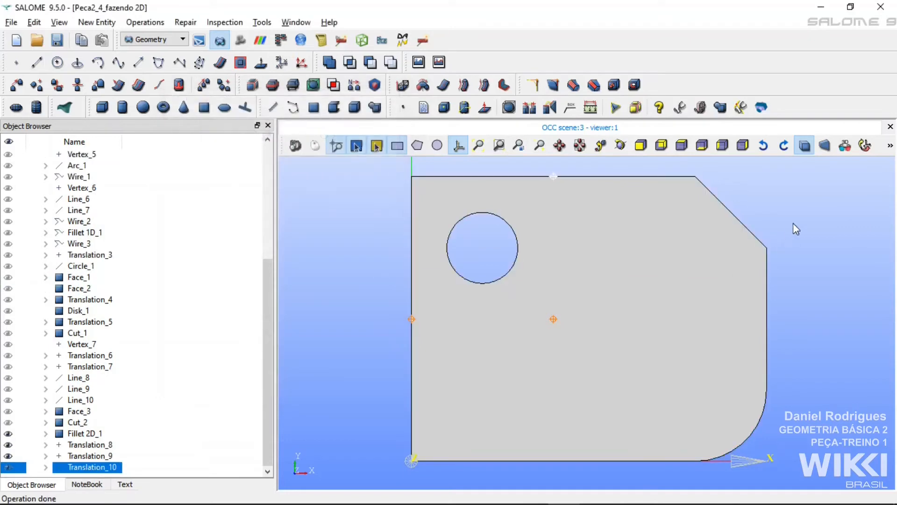
pyautogui.click(807, 189)
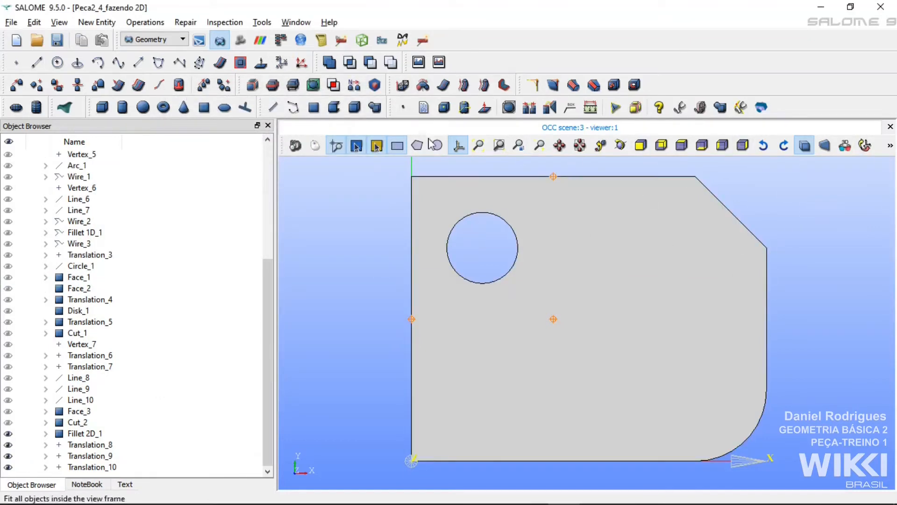
# Draw two connected lines from the point on the plate's left edge through the interior point to the point on its upper edge.
pyautogui.click(36, 62)
pyautogui.moveTo(479, 166); pyautogui.dragTo(314, 129)
pyautogui.click(411, 319)
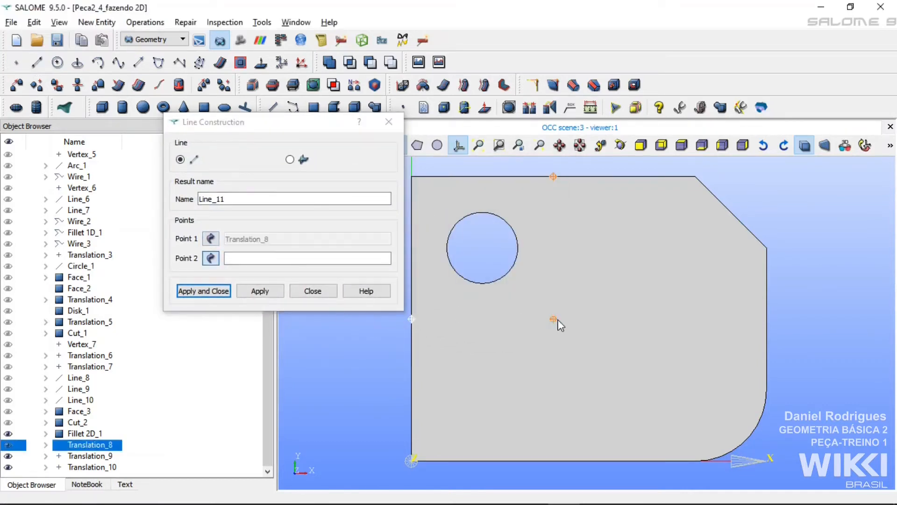
pyautogui.click(553, 319)
pyautogui.click(262, 291)
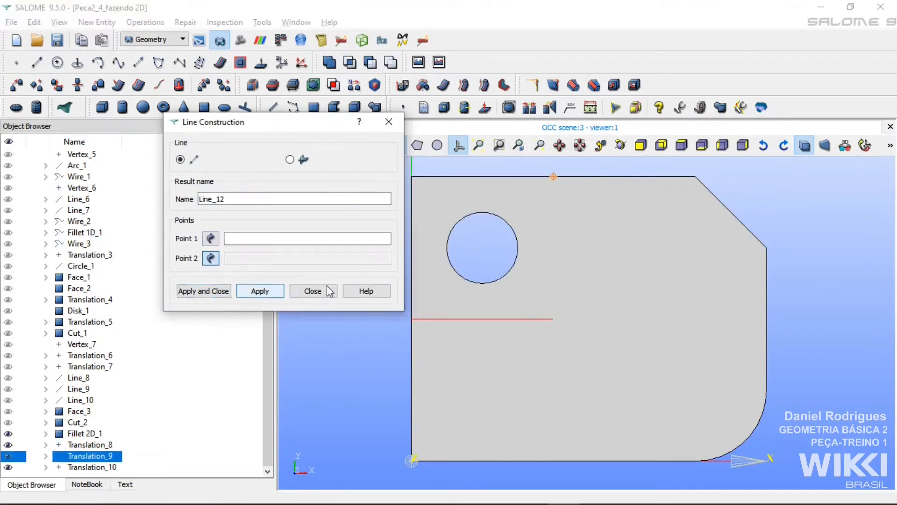
pyautogui.click(553, 177)
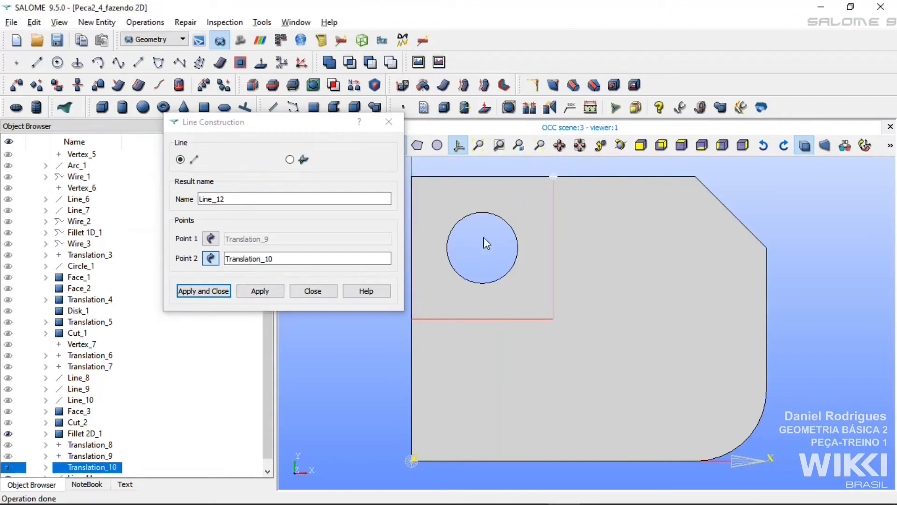
pyautogui.click(203, 291)
pyautogui.click(757, 181)
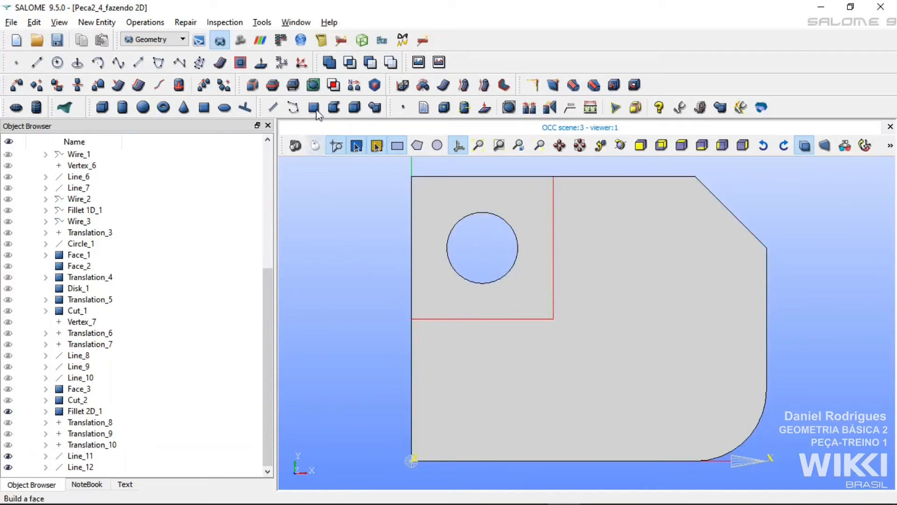
# Examine the Edge sub-shapes of the Fillet 2D_1 face, without extracting any of them.
pyautogui.click(253, 91)
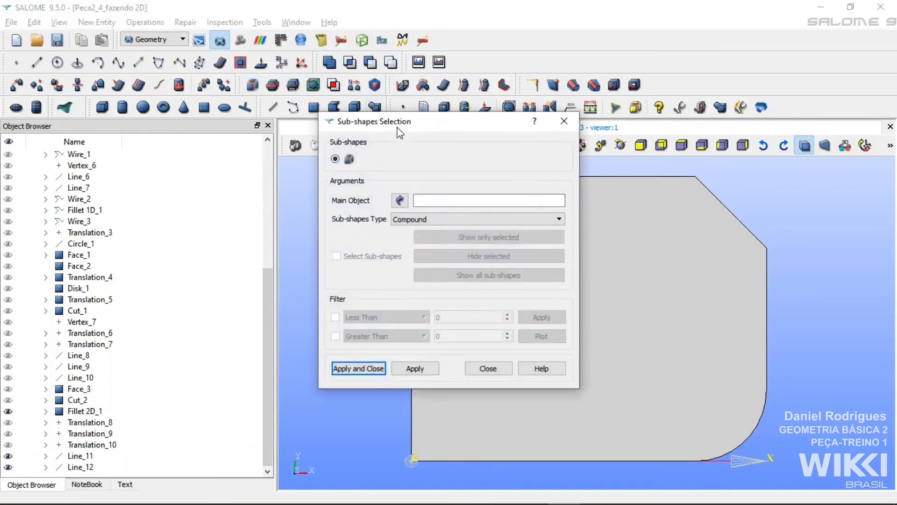
pyautogui.moveTo(404, 133); pyautogui.dragTo(199, 112)
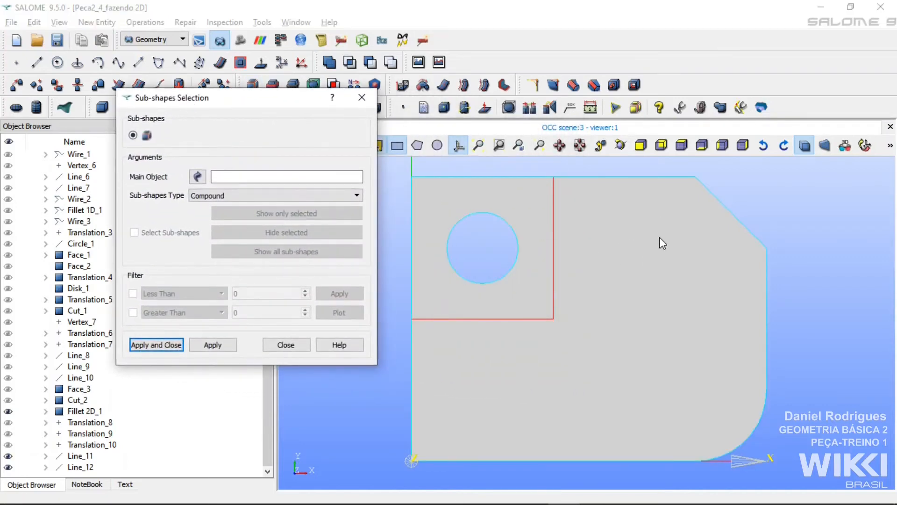
pyautogui.click(659, 254)
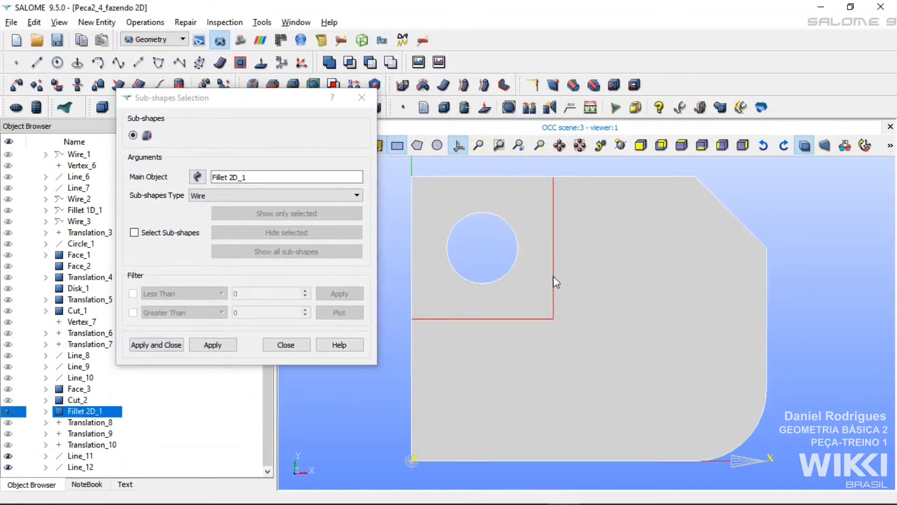
pyautogui.click(202, 198)
pyautogui.click(205, 196)
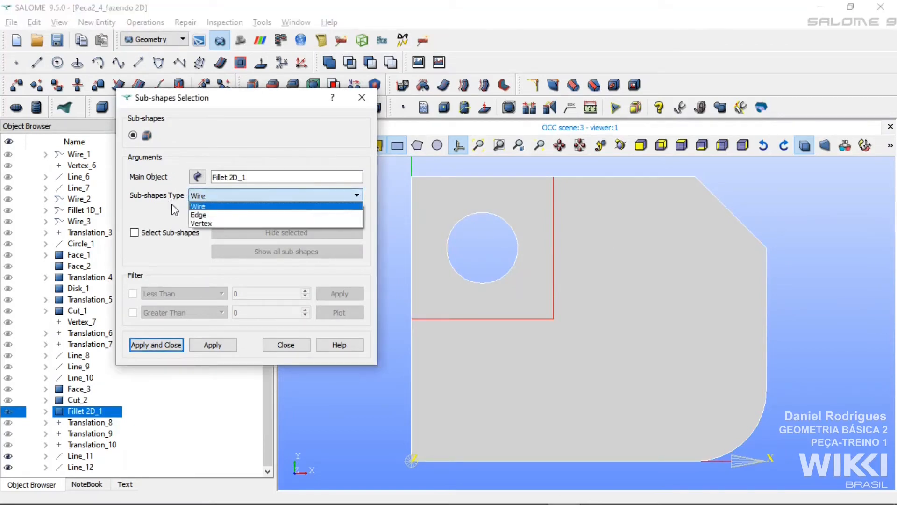
pyautogui.click(198, 215)
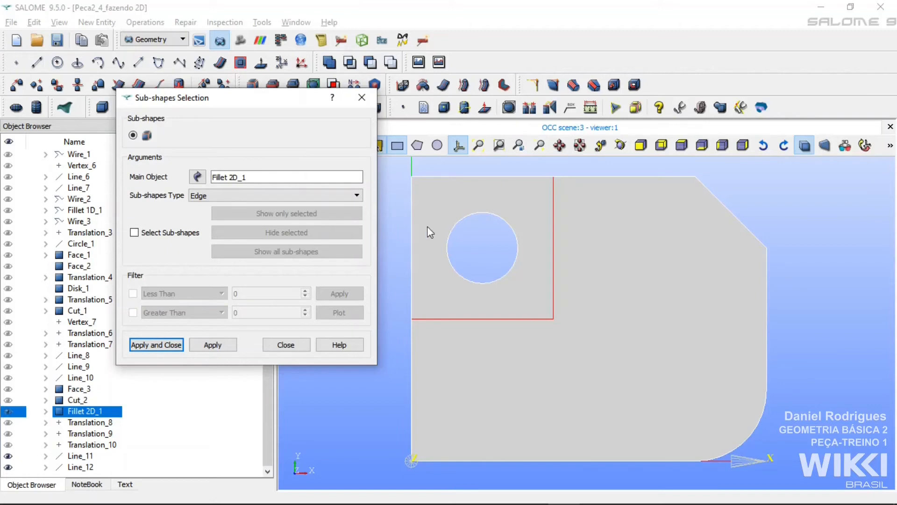
pyautogui.click(134, 233)
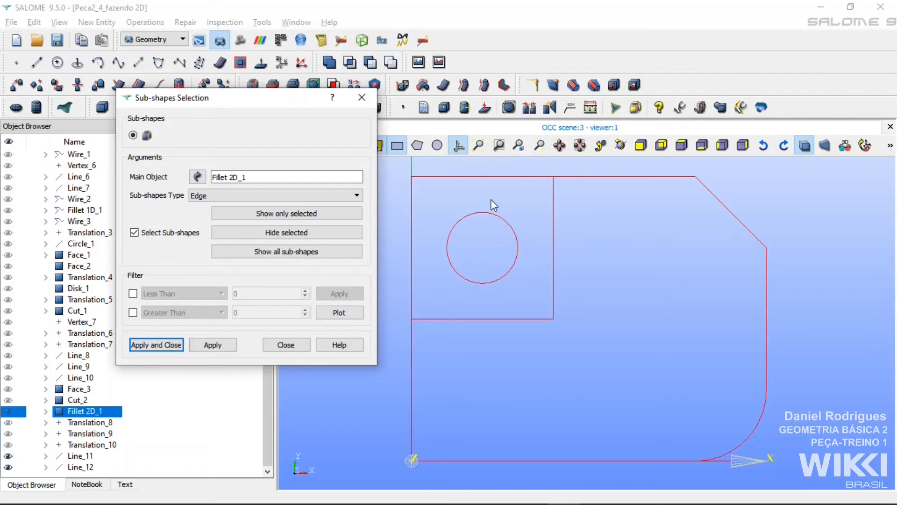
pyautogui.click(362, 97)
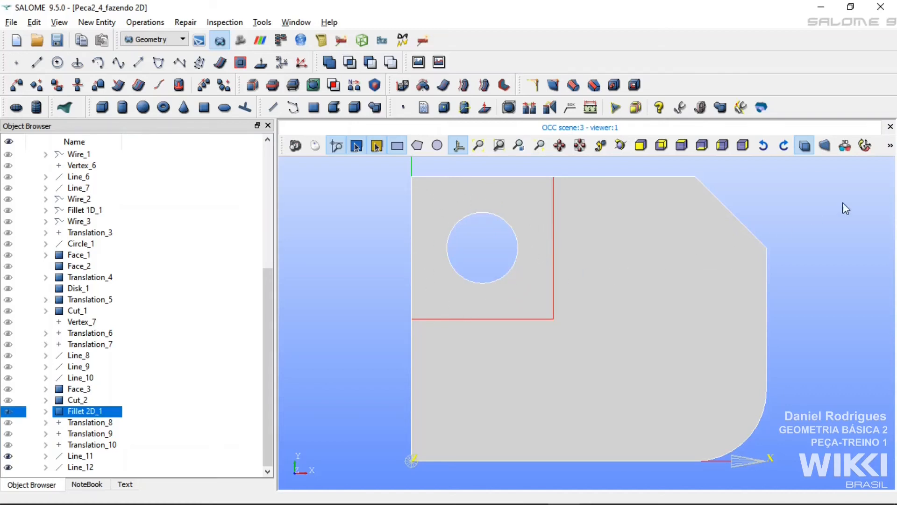
pyautogui.click(892, 183)
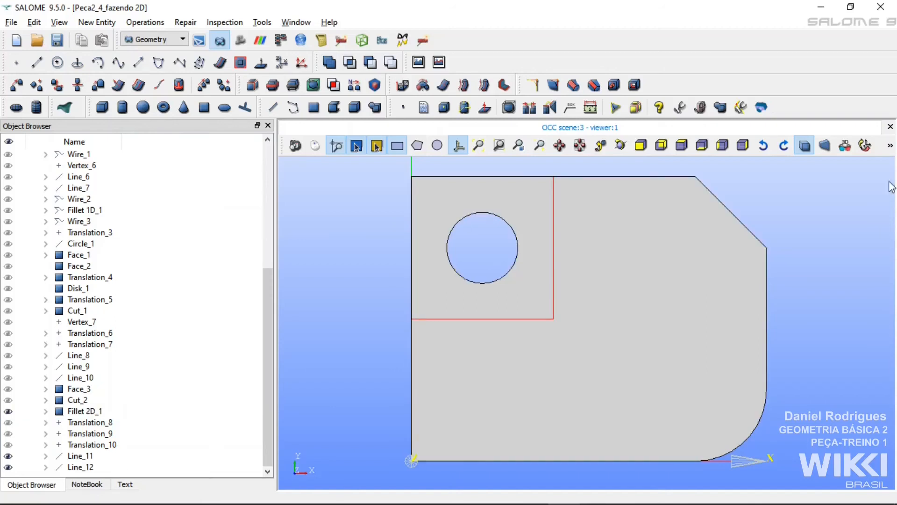
# Draw the two diagonals of the square around the hole, each line joining a pair of opposite corners.
pyautogui.click(37, 62)
pyautogui.moveTo(406, 165); pyautogui.dragTo(225, 101)
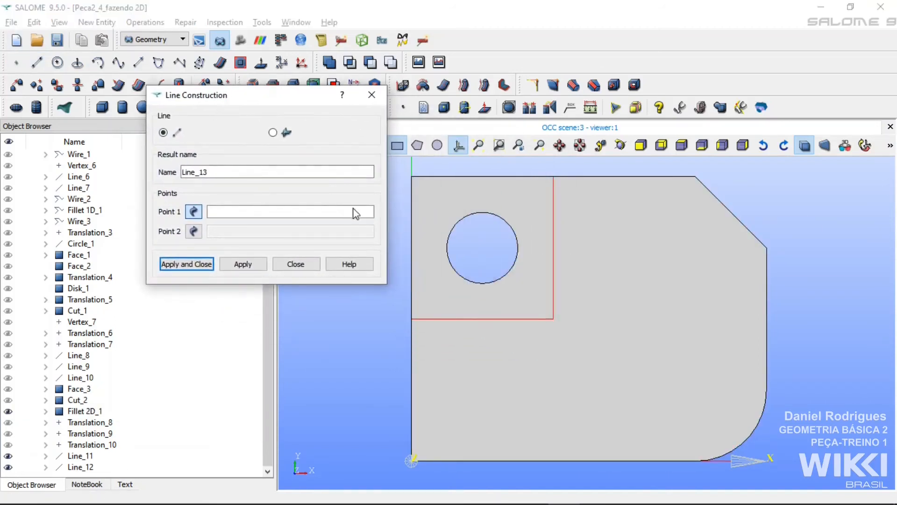
pyautogui.click(412, 177)
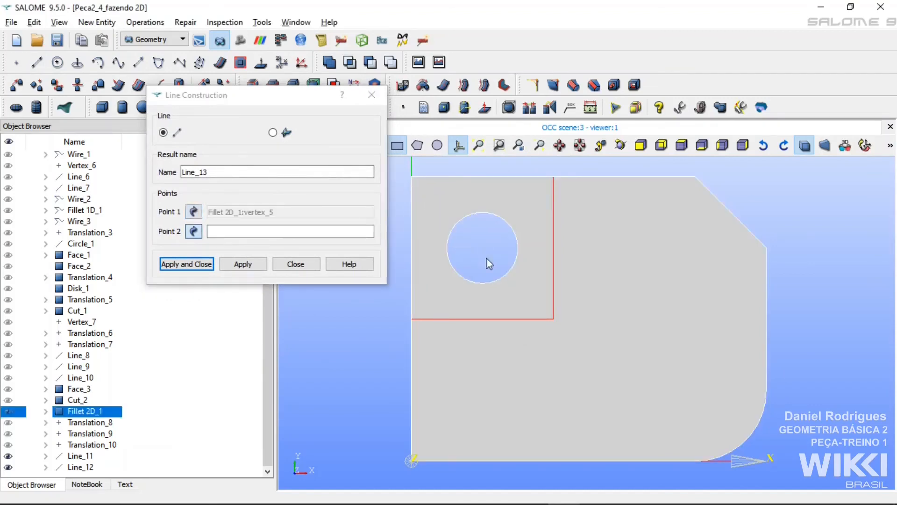
pyautogui.click(554, 320)
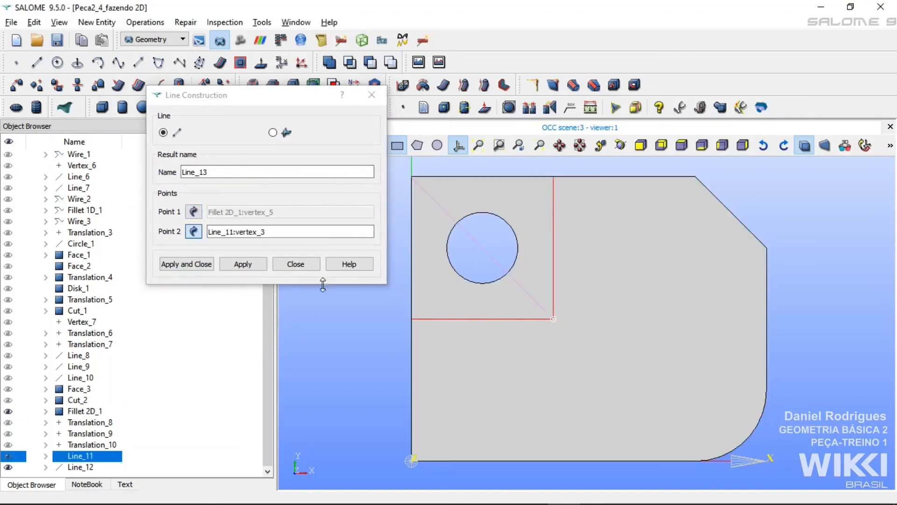
pyautogui.click(240, 263)
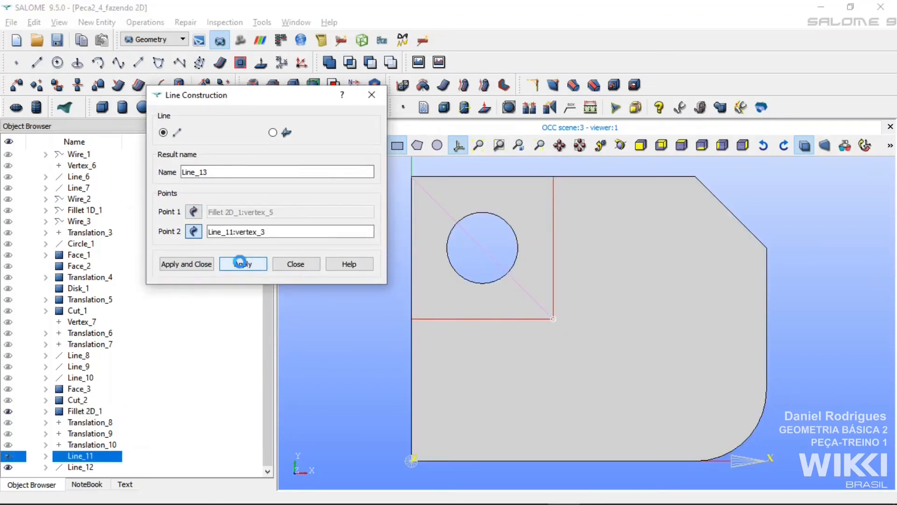
pyautogui.click(413, 318)
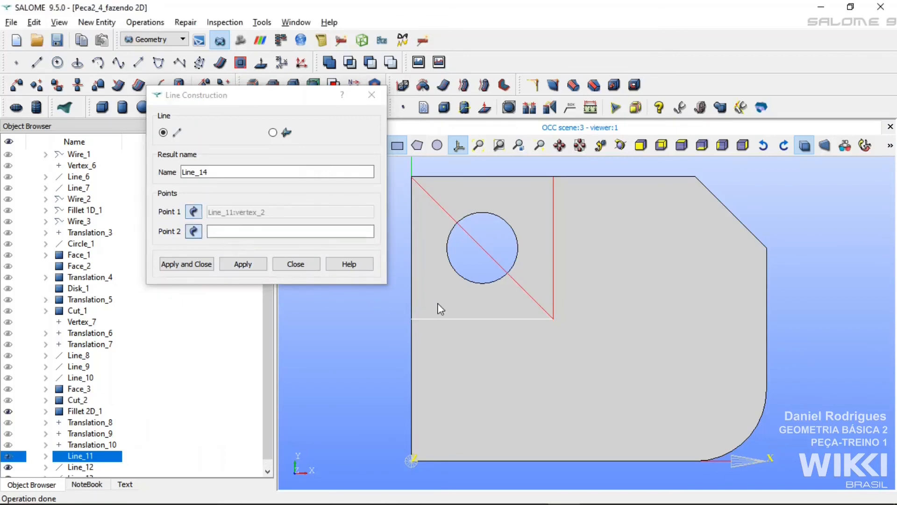
pyautogui.click(554, 178)
pyautogui.click(171, 266)
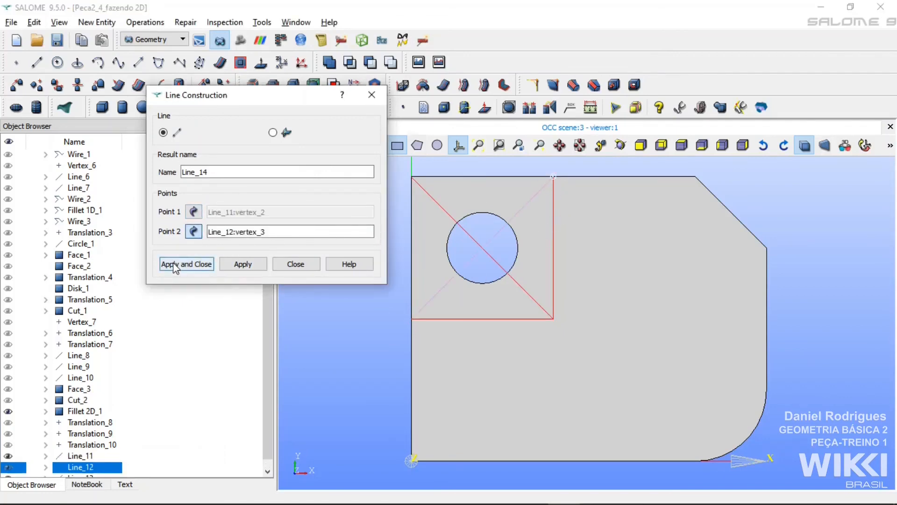
pyautogui.click(864, 189)
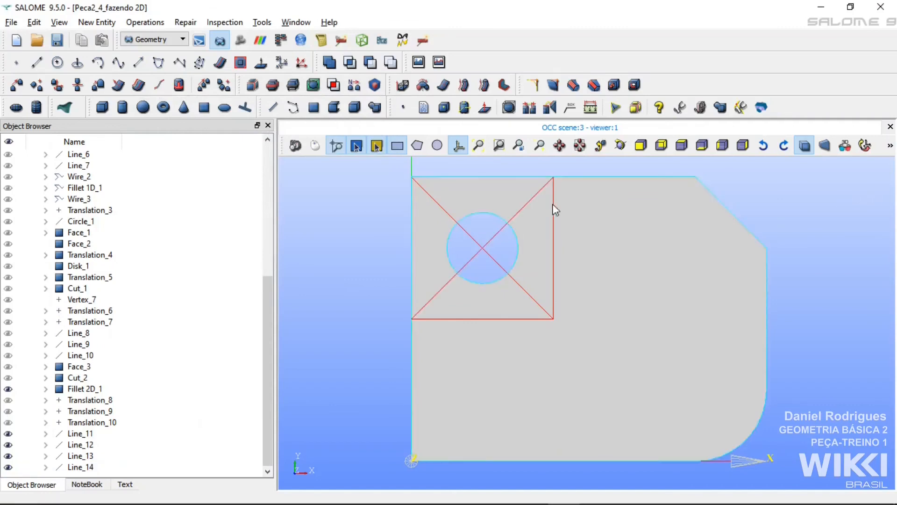